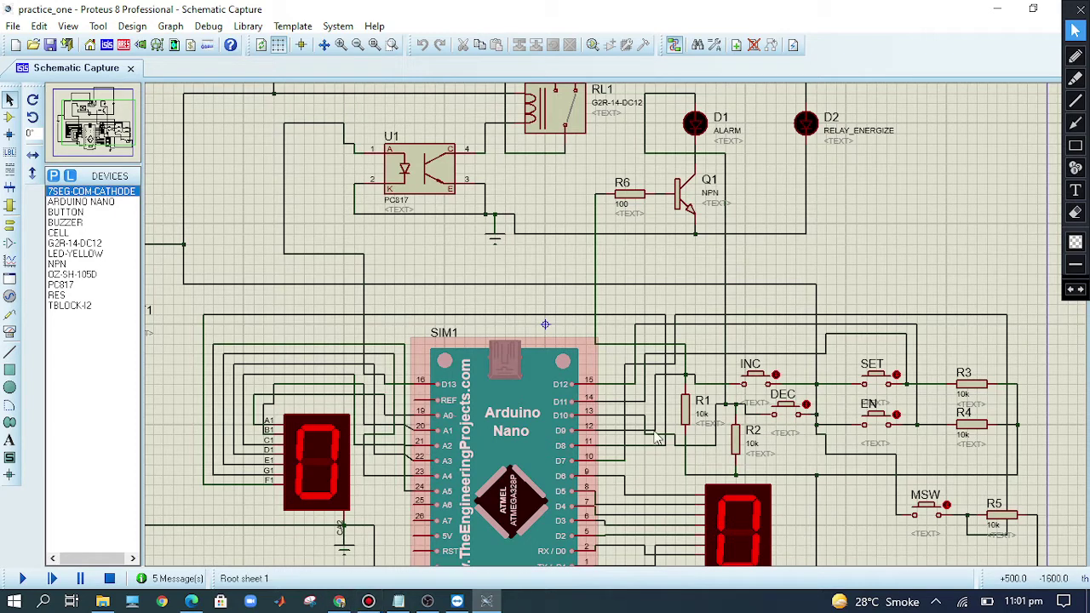
# Step: Examine the relay section of the schematic, covering RL1, its 12V battery supply wiring and the RELAY_ENERGIZE LED D2
pyautogui.click(809, 426)
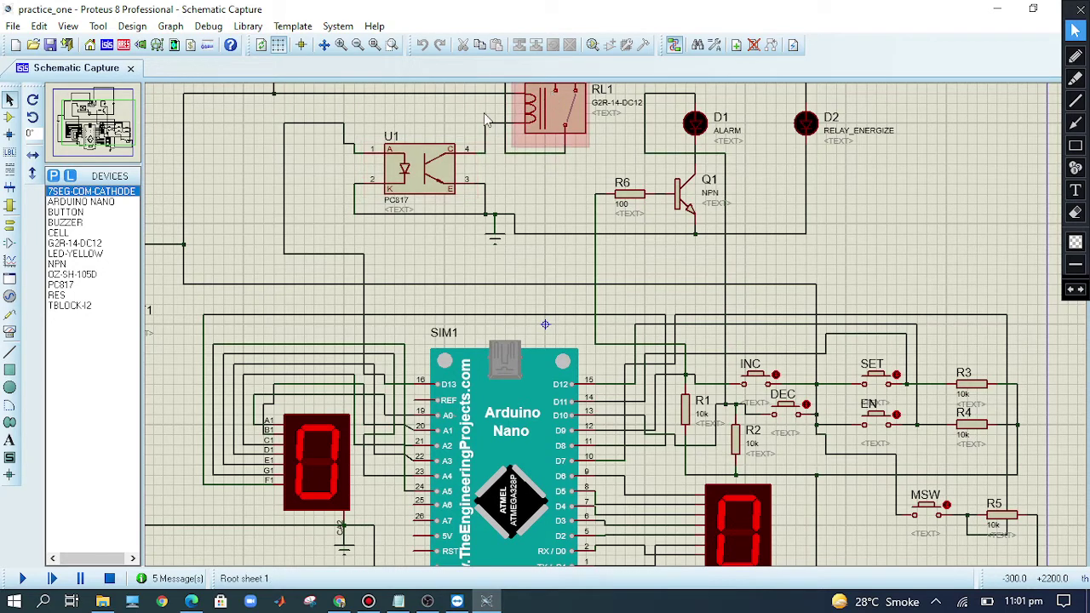
pyautogui.click(182, 101)
pyautogui.scroll(-1, 363, 244)
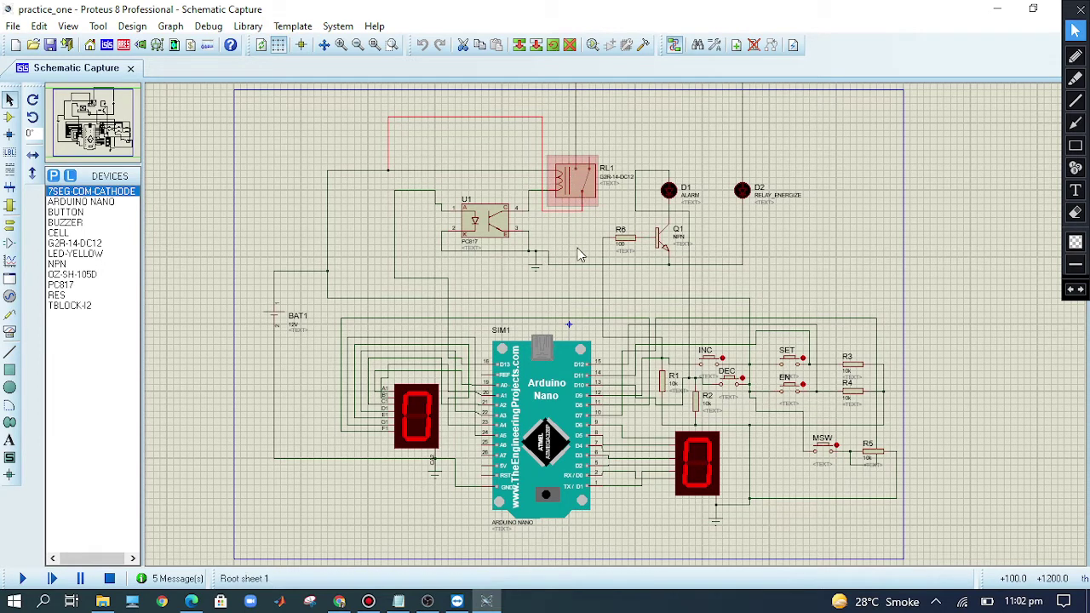
pyautogui.click(582, 210)
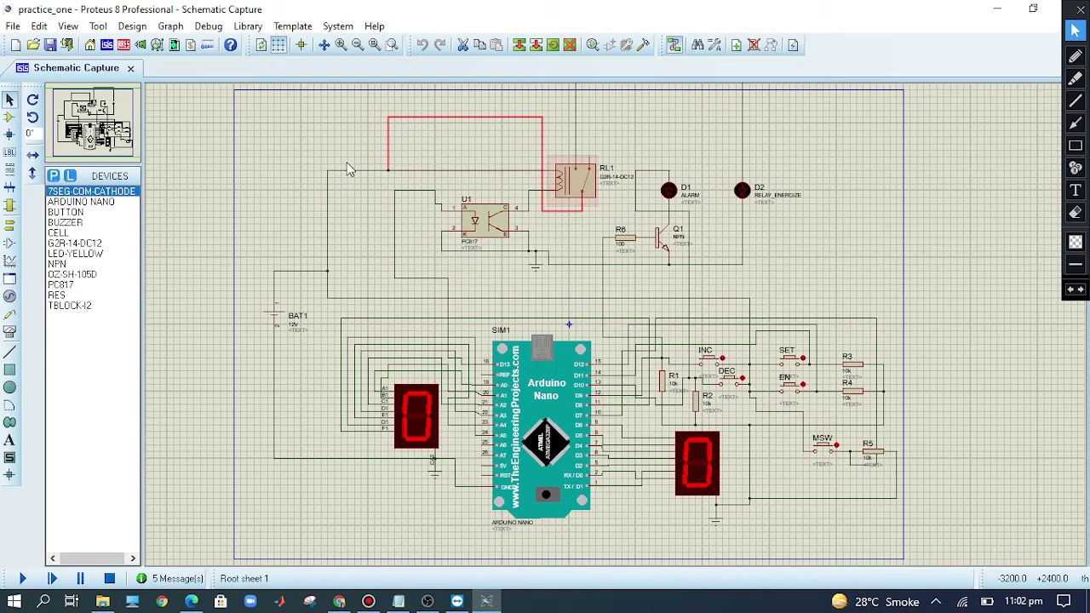
pyautogui.click(339, 156)
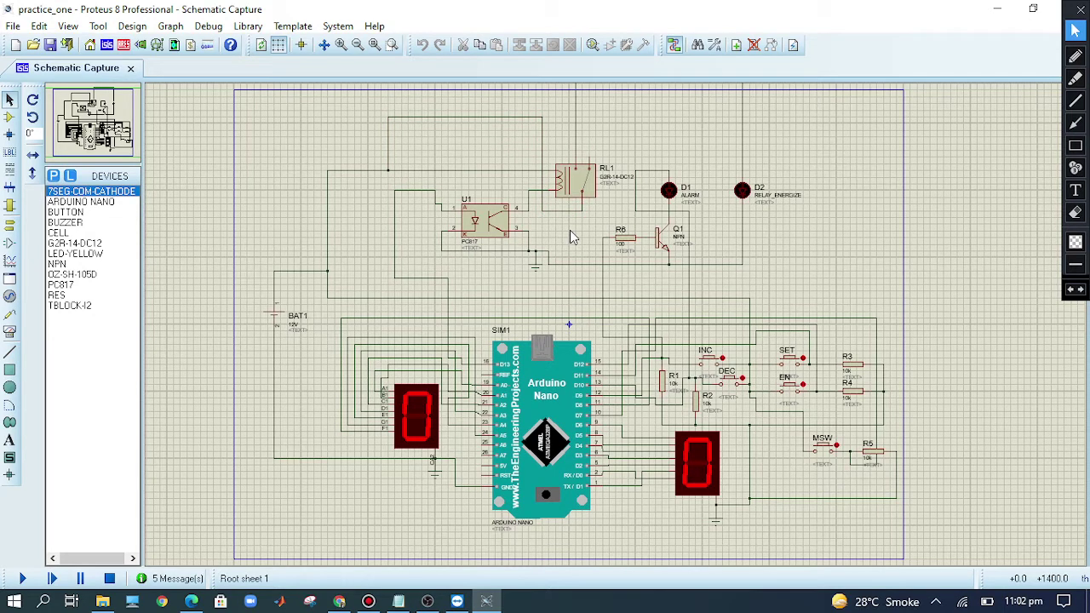
pyautogui.click(738, 130)
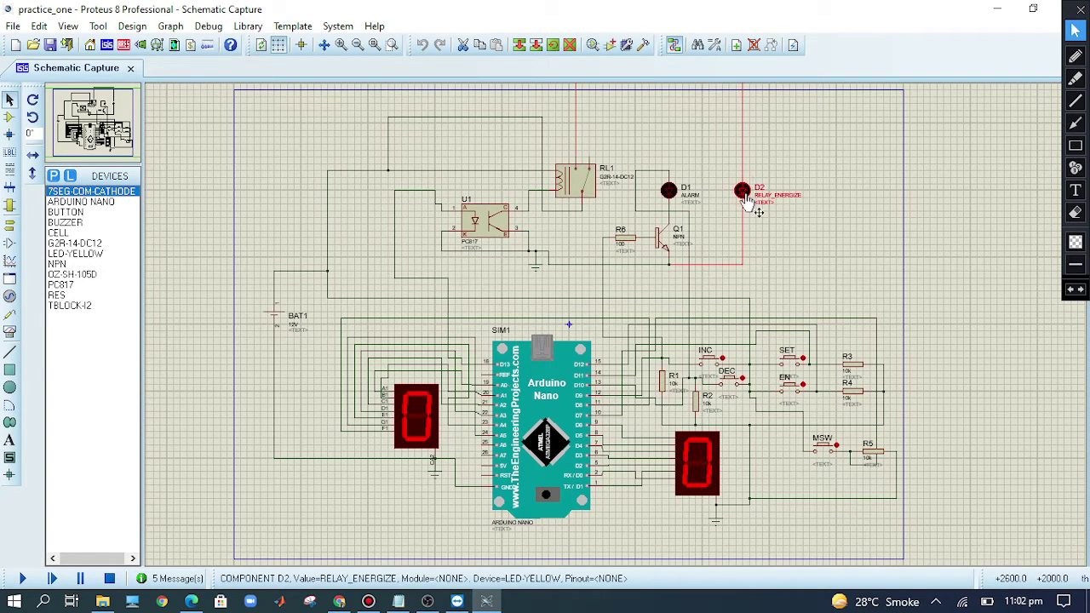
pyautogui.click(770, 166)
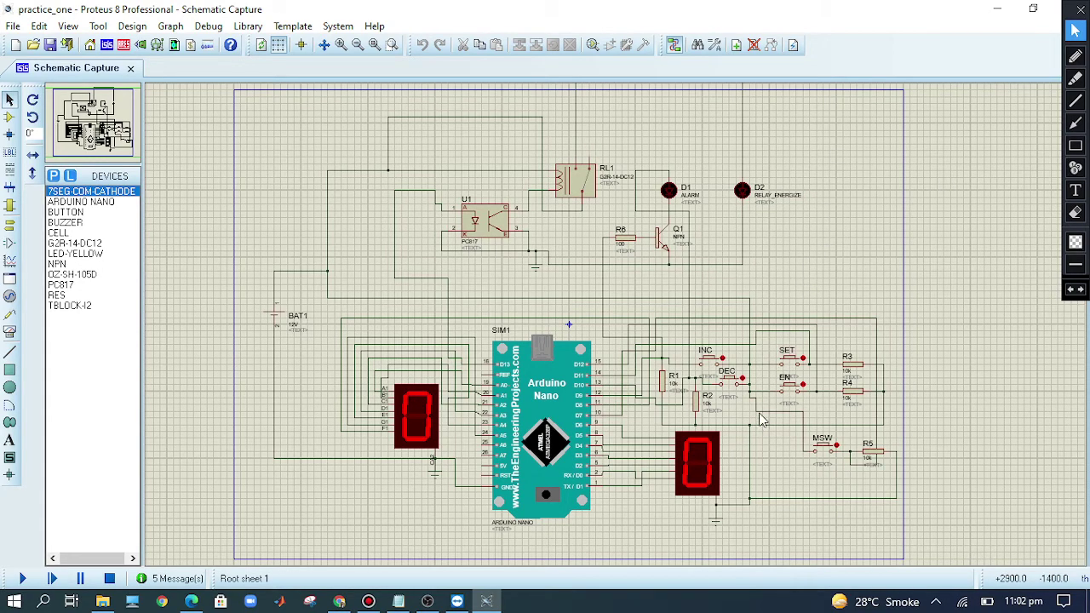
# Step: Examine the Arduino Nano connections to the MSW button with resistor R5 and to the seven-segment display beside pins A0 to A5
pyautogui.scroll(2, 741, 391)
pyautogui.scroll(-3, 617, 332)
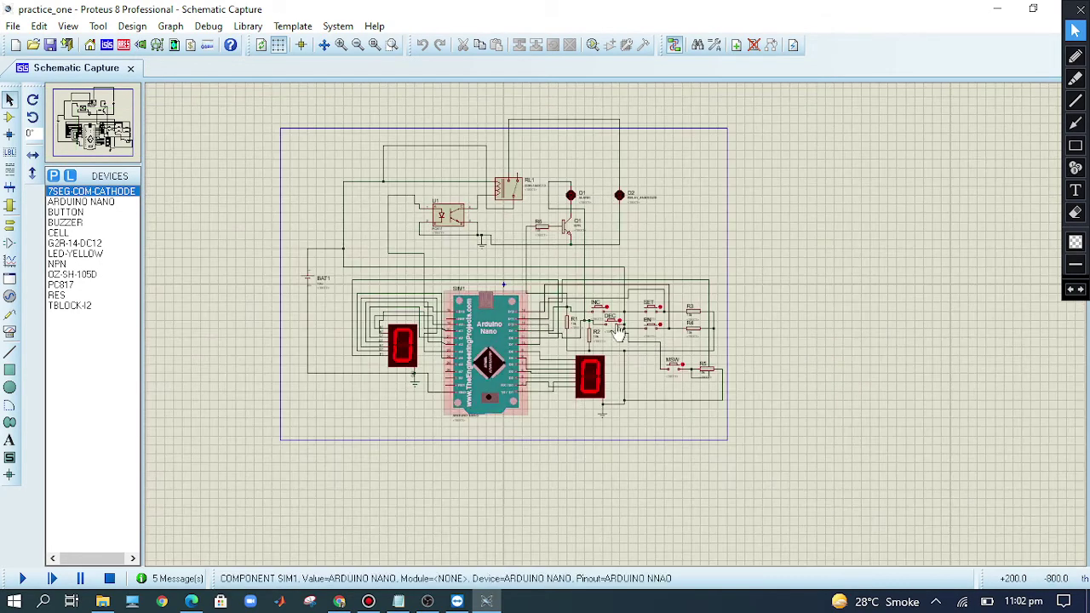
pyautogui.scroll(1, 618, 332)
pyautogui.scroll(1, 618, 332)
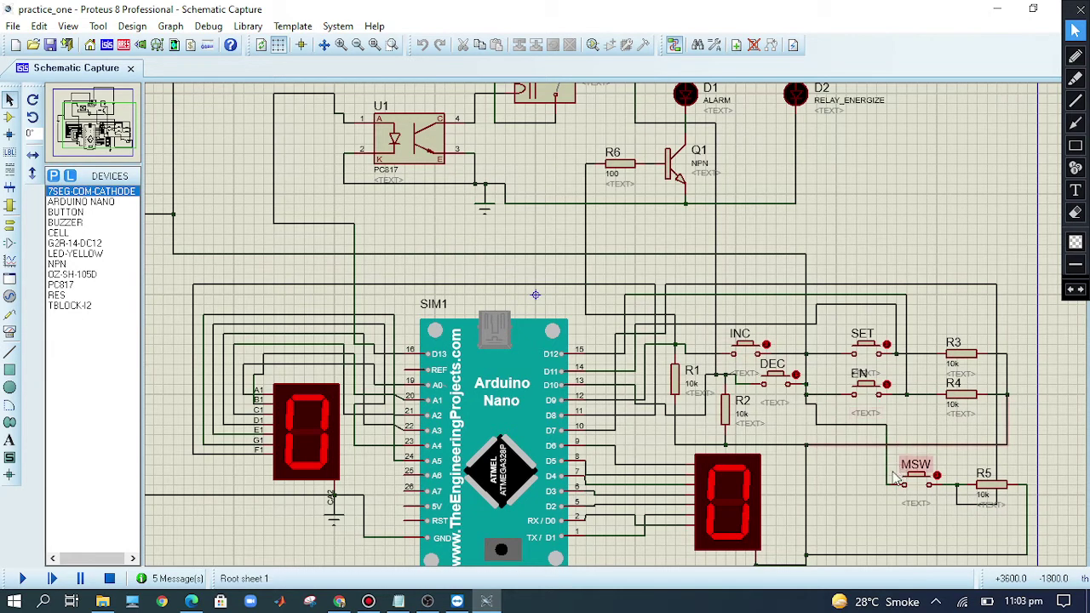
pyautogui.click(971, 503)
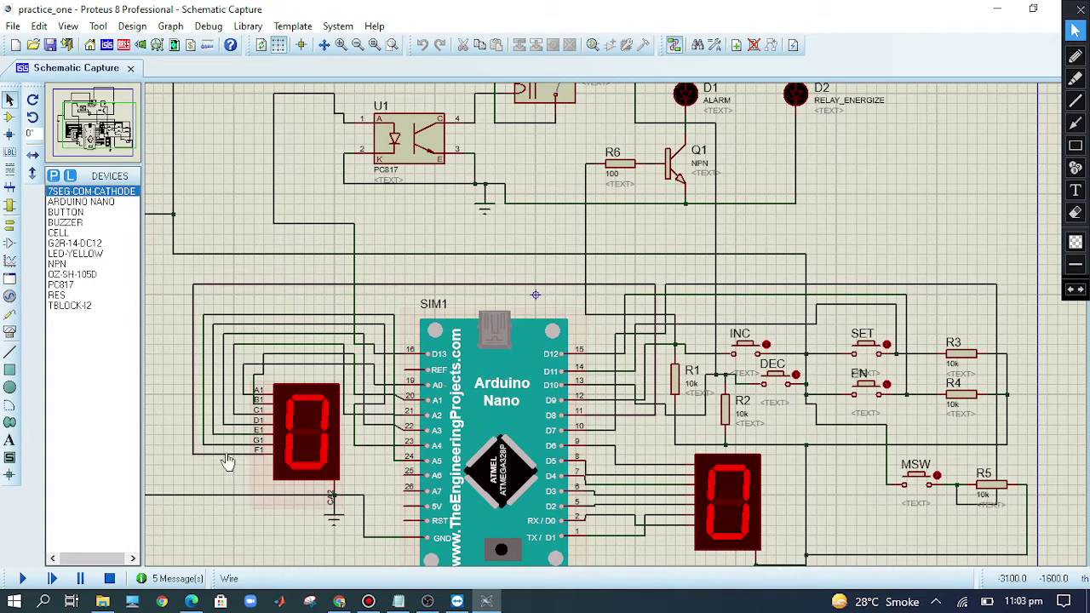
pyautogui.click(187, 439)
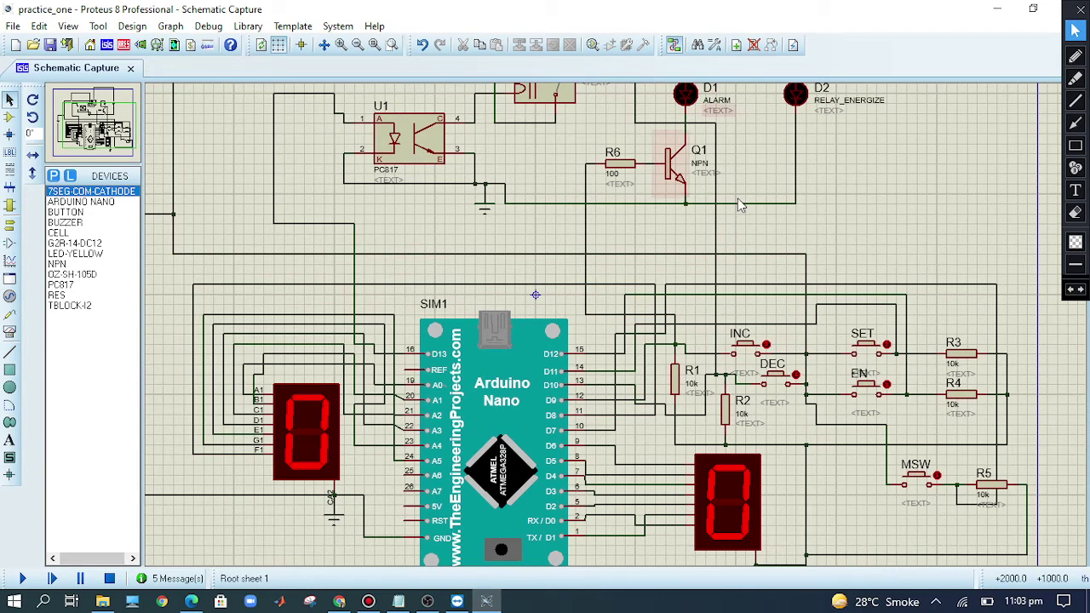
# Step: Examine the alarm circuit formed by LED D1, transistor Q1 and resistor R6, and its link to the Arduino
pyautogui.scroll(-2, 737, 198)
pyautogui.scroll(2, 474, 390)
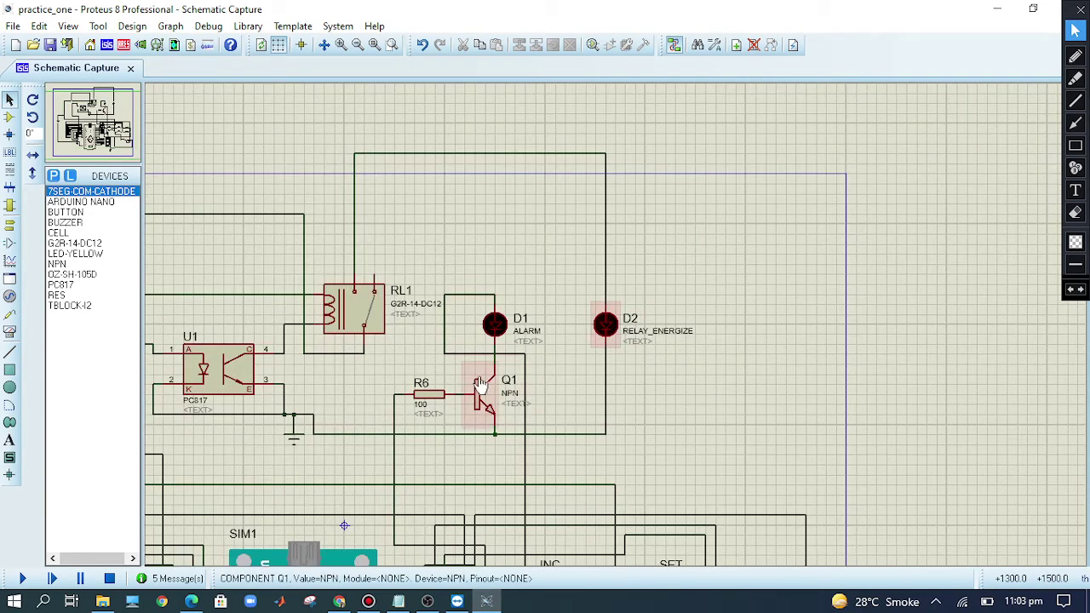
pyautogui.scroll(-2, 588, 384)
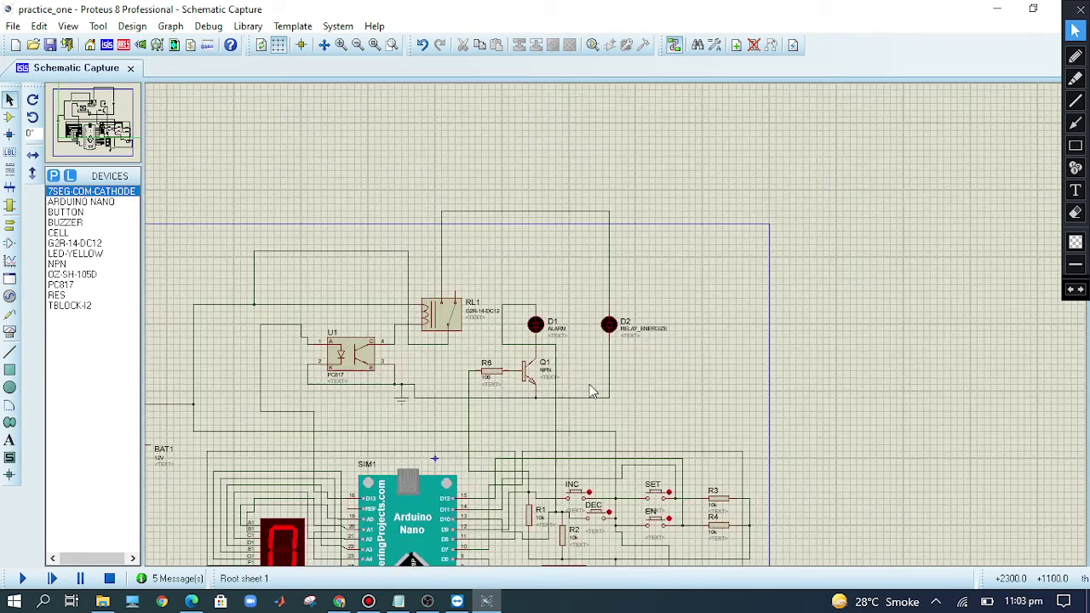
pyautogui.scroll(2, 616, 323)
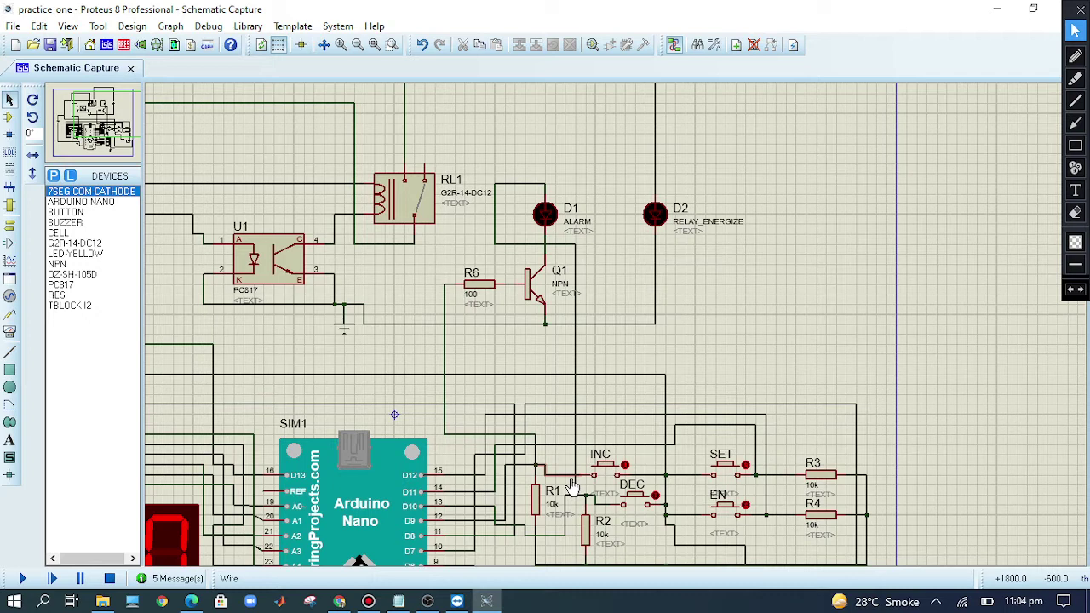
pyautogui.scroll(-1, 555, 392)
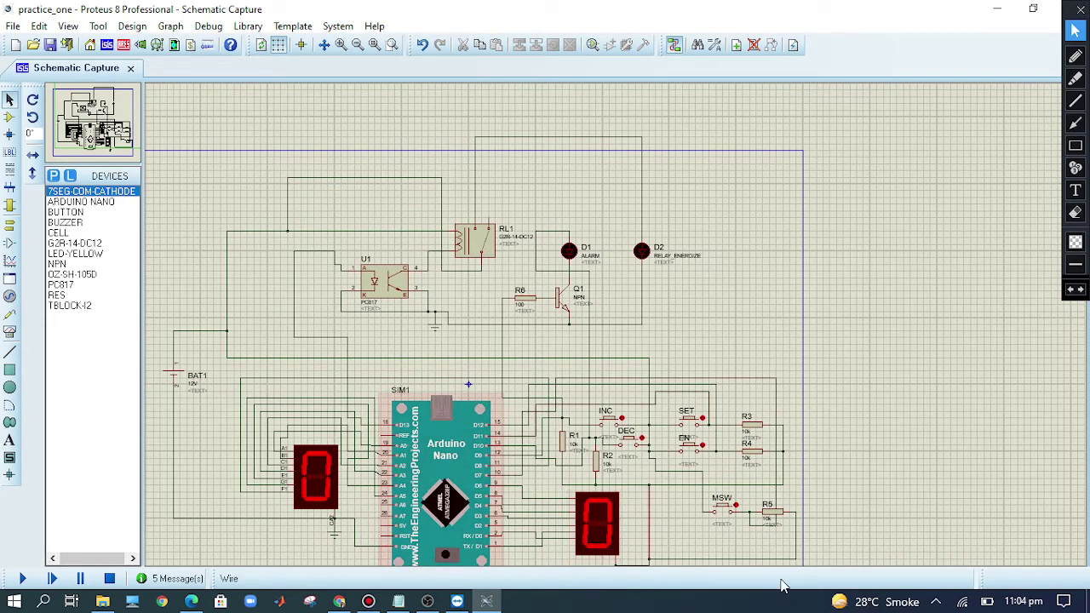
# Step: Examine the wiring of the seven-segment display beside pins D1 to D6 and the INC, DEC, SET, EN and MSW buttons with their resistors
pyautogui.scroll(1, 619, 505)
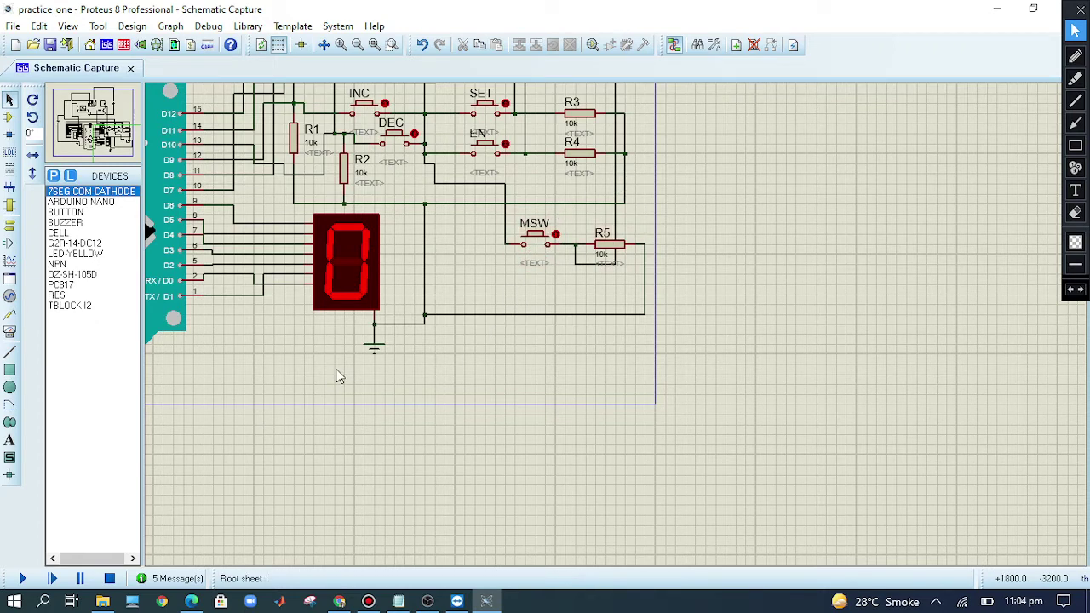
pyautogui.scroll(-1, 430, 357)
pyautogui.scroll(1, 524, 276)
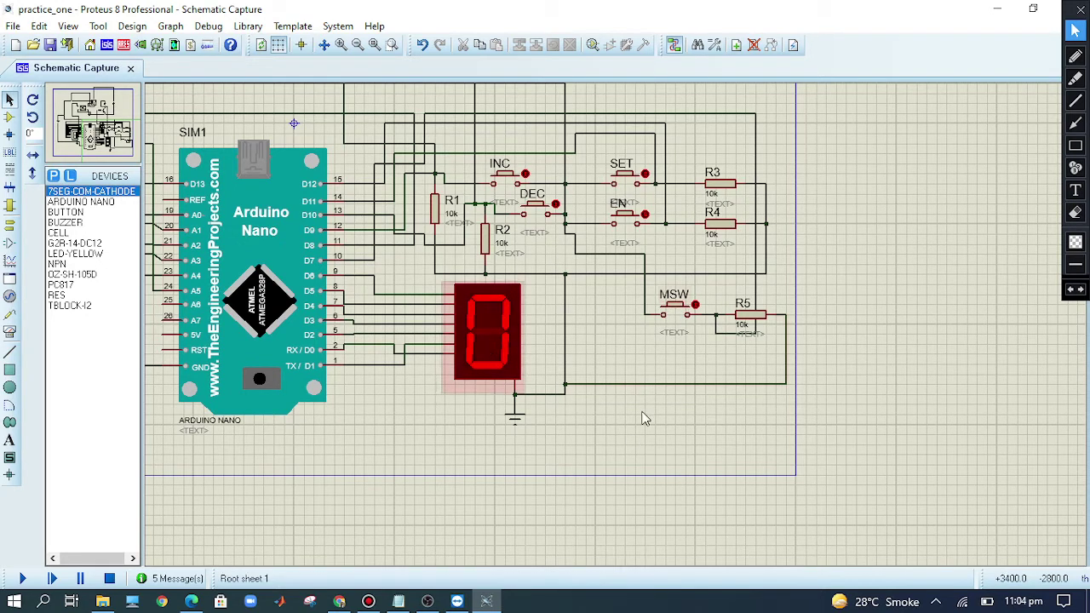
pyautogui.click(624, 219)
pyautogui.click(624, 219)
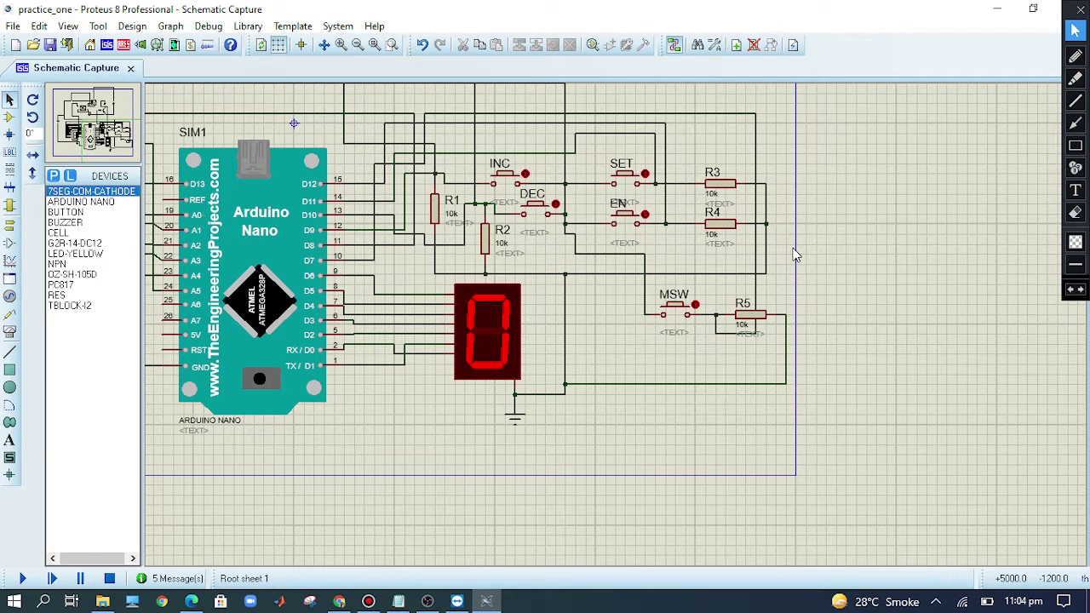
pyautogui.scroll(-1, 608, 292)
pyautogui.scroll(1, 550, 294)
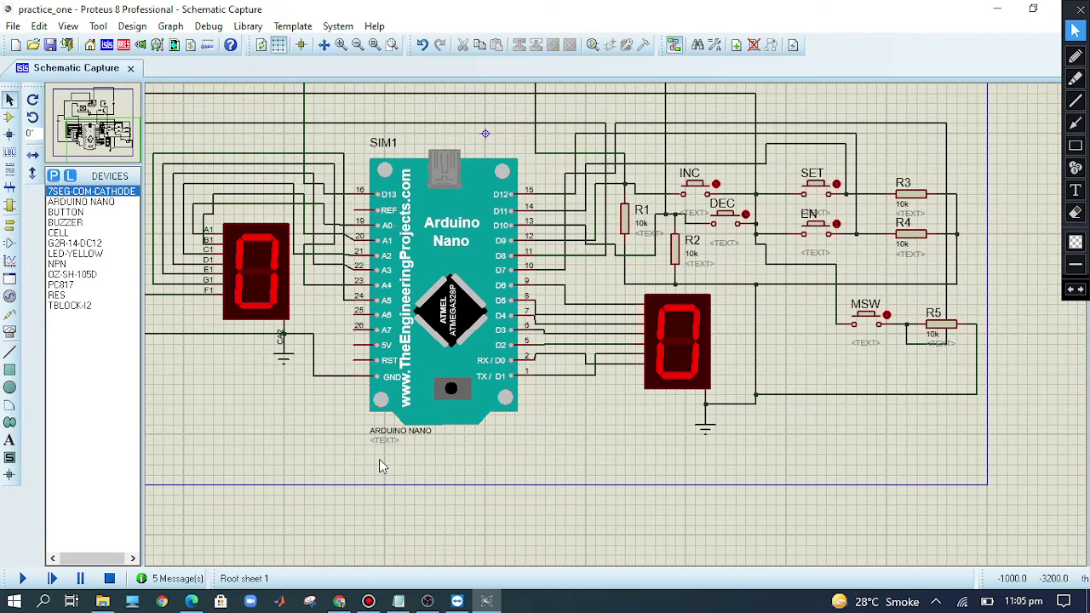
pyautogui.scroll(-1, 541, 368)
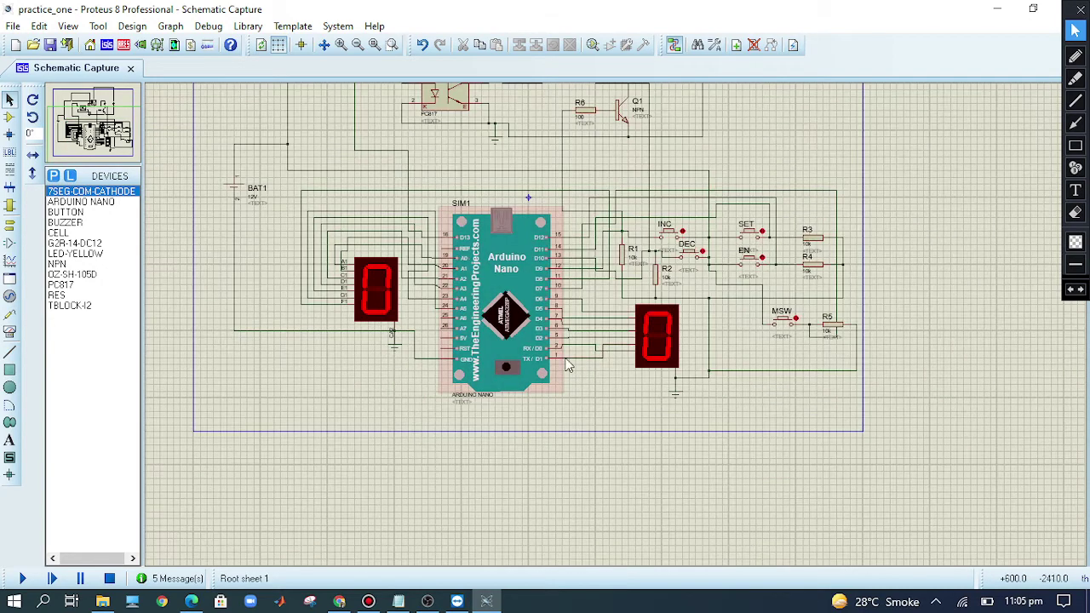
pyautogui.scroll(1, 596, 341)
pyautogui.scroll(-1, 610, 247)
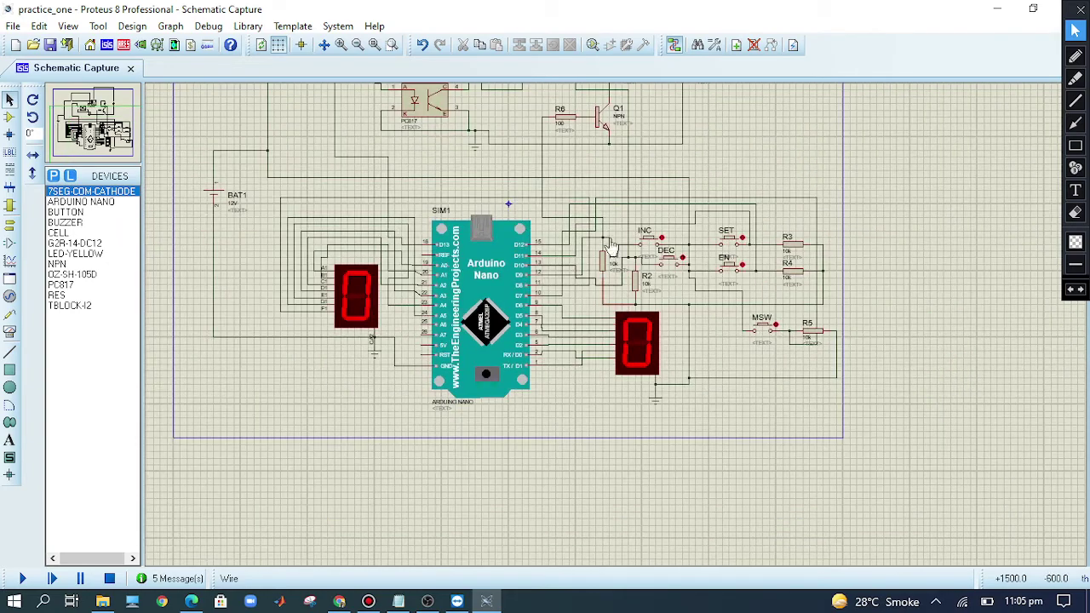
pyautogui.scroll(1, 609, 247)
pyautogui.scroll(-1, 609, 247)
pyautogui.scroll(1, 610, 246)
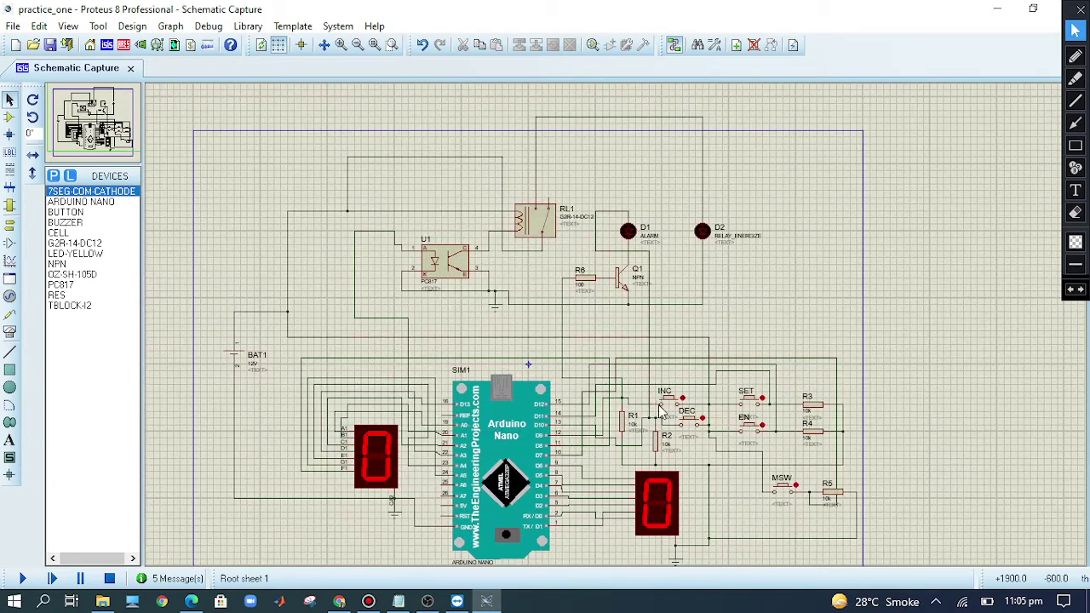
# Step: Operate the SET, INC and DEC buttons once each in the running simulation
pyautogui.scroll(1, 661, 410)
pyautogui.scroll(-1, 616, 333)
pyautogui.scroll(1, 619, 332)
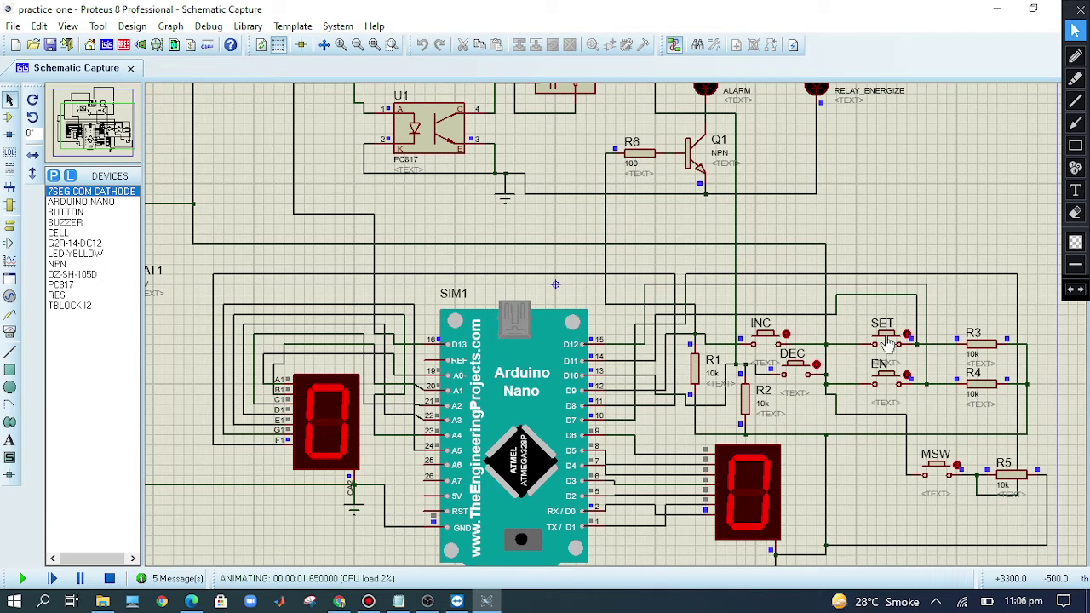
pyautogui.click(887, 341)
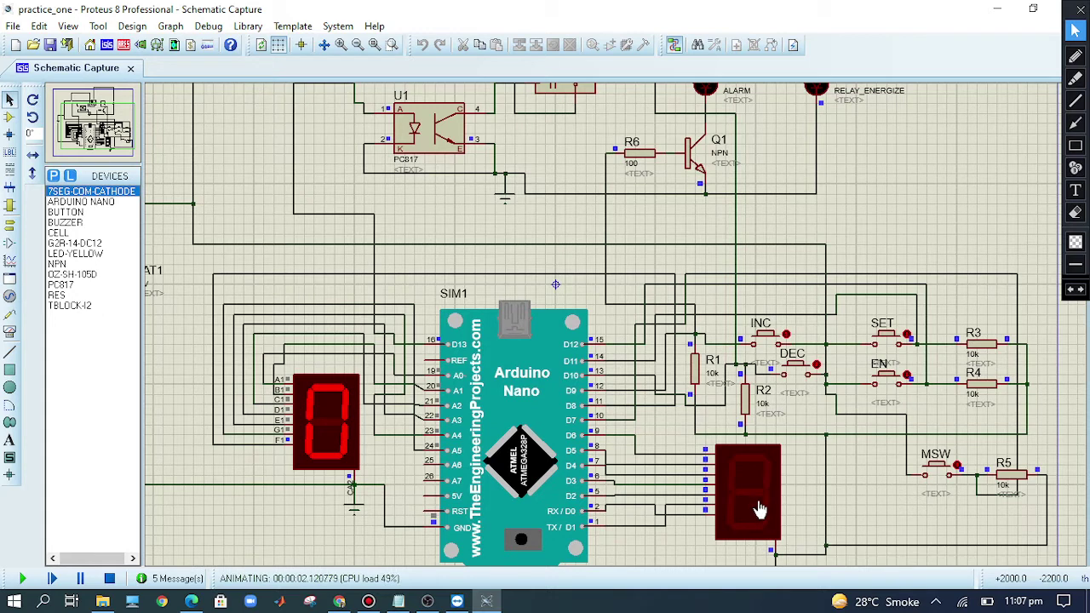
pyautogui.click(769, 343)
pyautogui.click(795, 372)
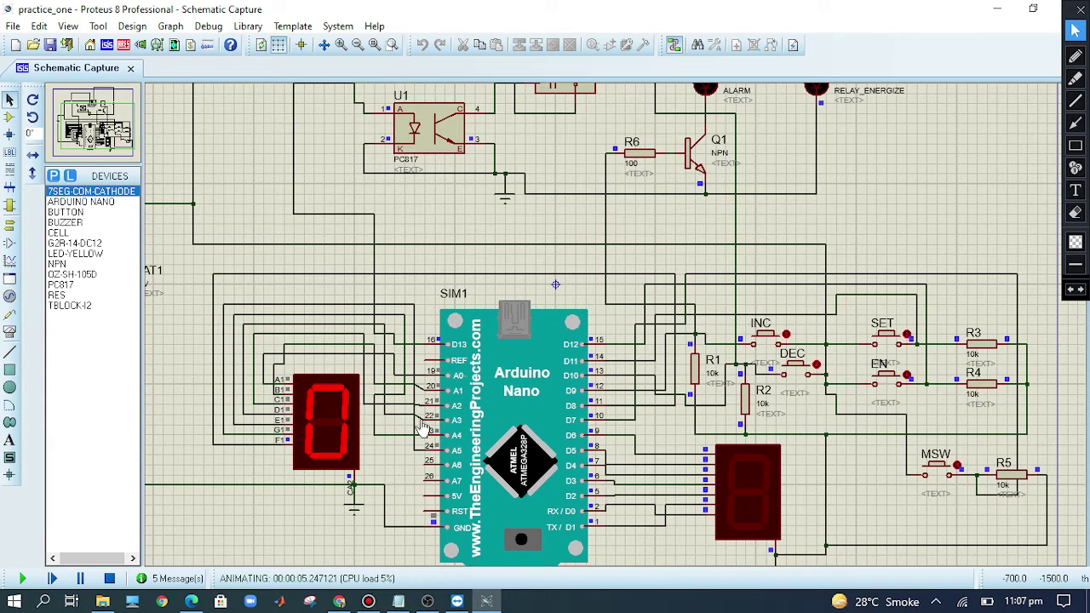
# Step: Advance the setting once with the SET button and raise its value by operating the INC button repeatedly
pyautogui.click(885, 340)
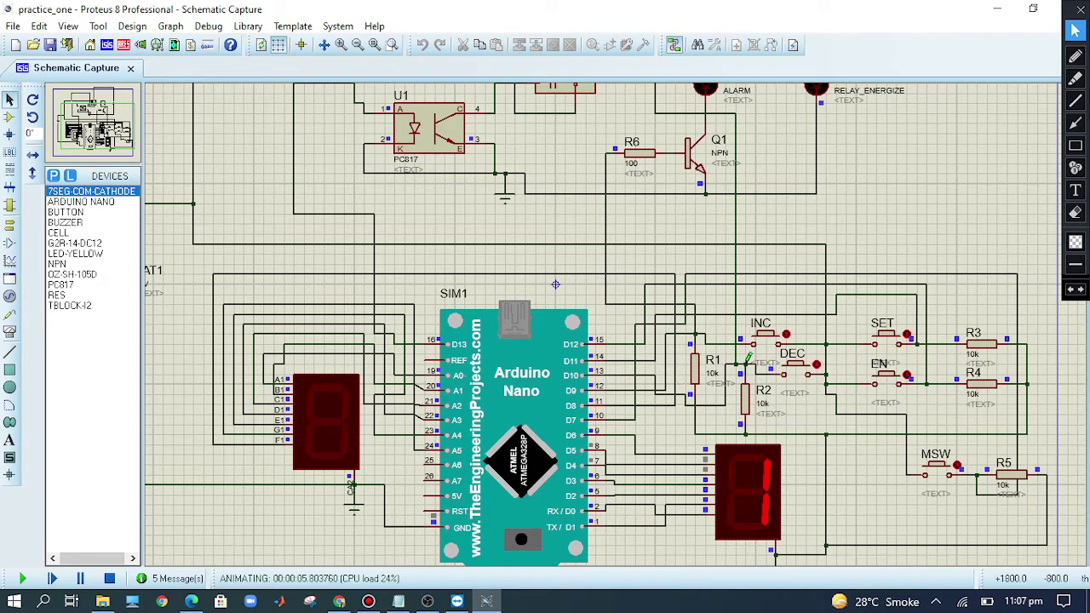
pyautogui.click(761, 342)
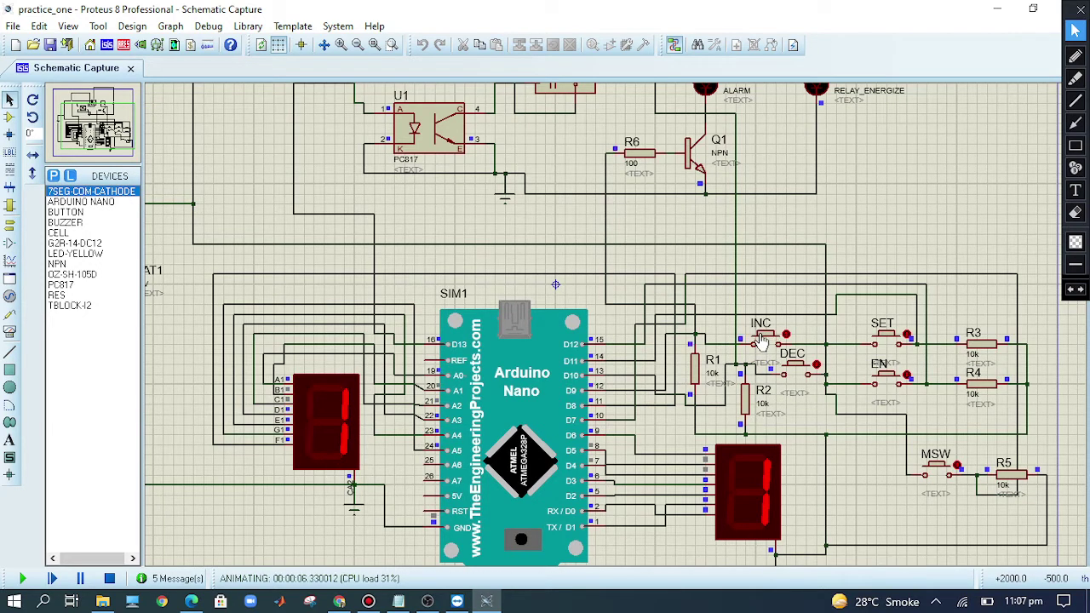
pyautogui.click(761, 341)
pyautogui.click(761, 341)
pyautogui.click(761, 341)
pyautogui.click(761, 341)
pyautogui.click(764, 342)
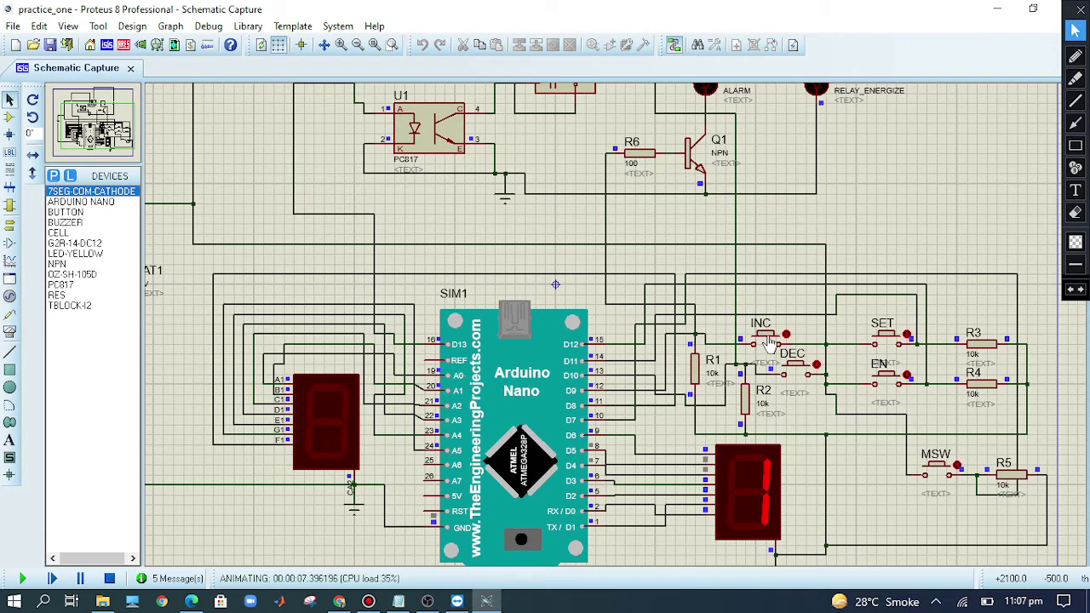
pyautogui.click(769, 342)
# Step: Lower the value by operating the DEC button repeatedly, and activate the EN button
pyautogui.click(797, 369)
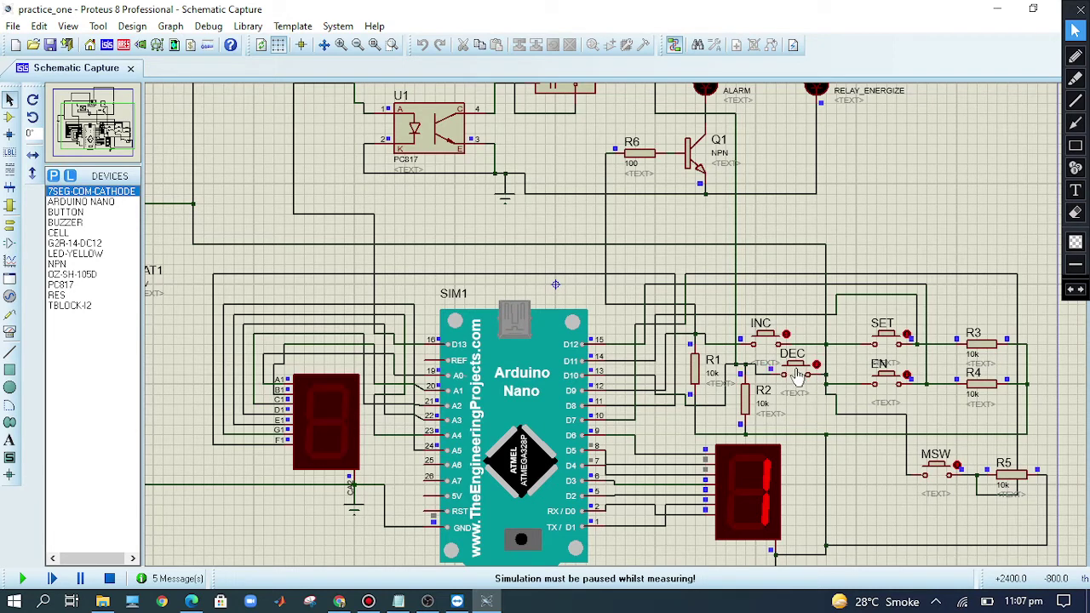
pyautogui.click(798, 375)
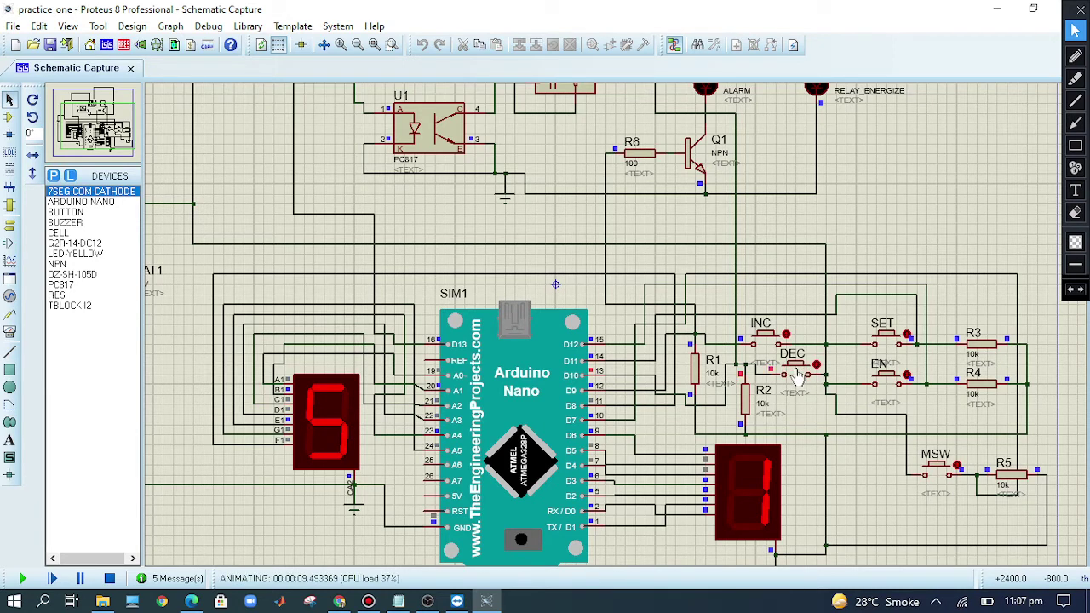
pyautogui.click(797, 376)
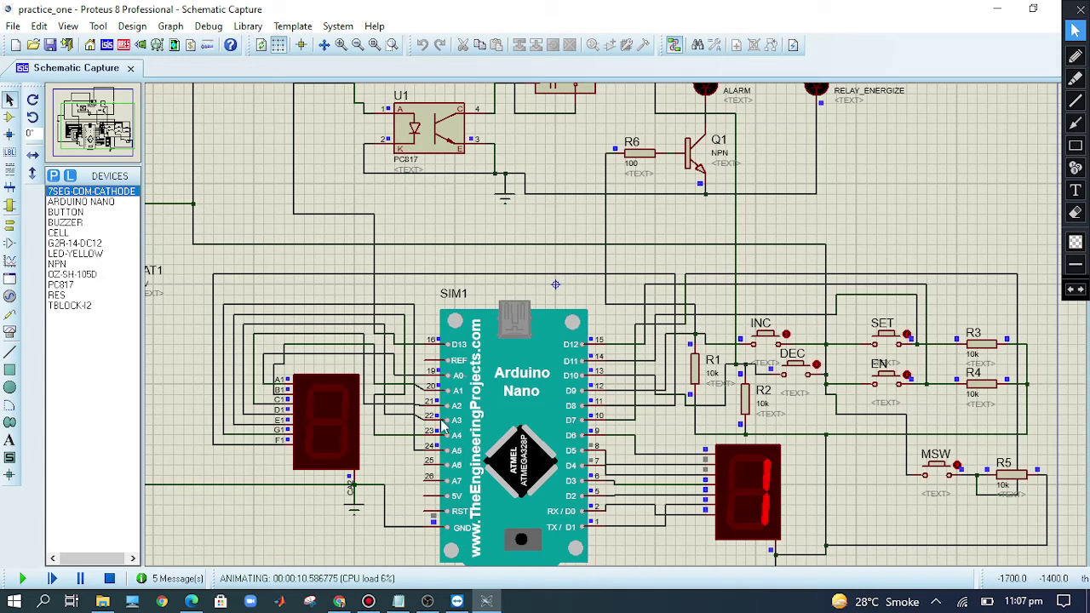
pyautogui.click(793, 373)
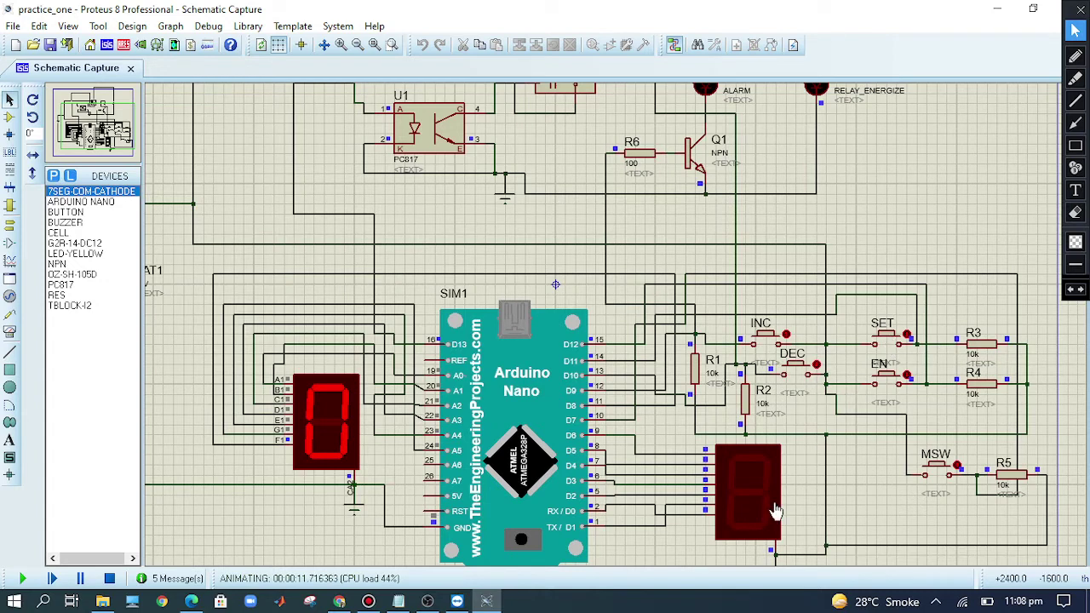
pyautogui.click(794, 375)
pyautogui.click(795, 372)
pyautogui.click(800, 375)
pyautogui.click(795, 366)
pyautogui.click(886, 383)
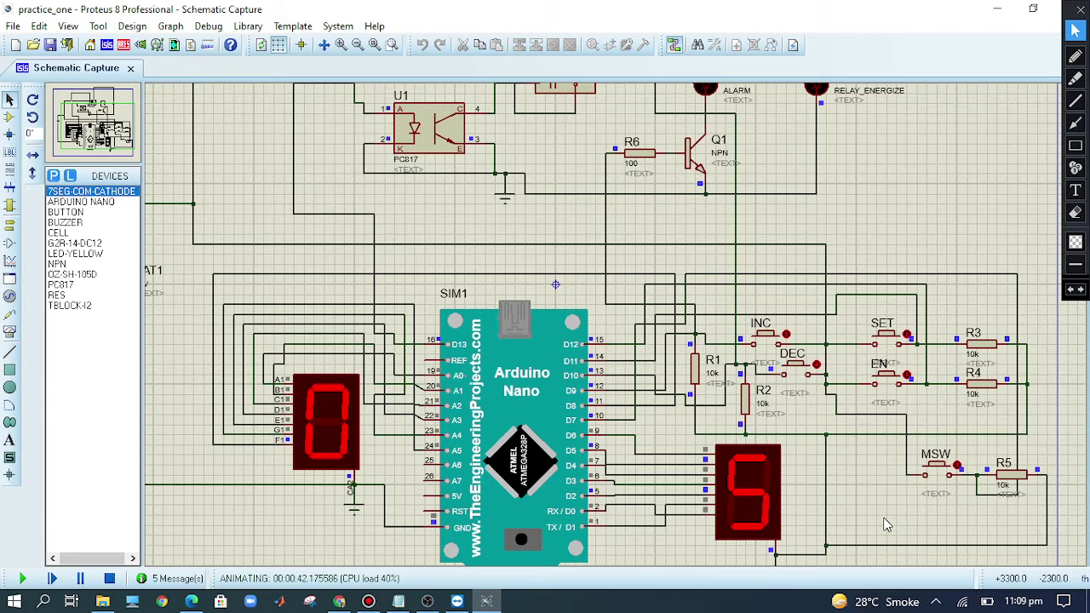
# Step: Operate the MSW button in the running simulation and inspect the relay RL1, alarm LED D1 and relay LED D2
pyautogui.click(943, 473)
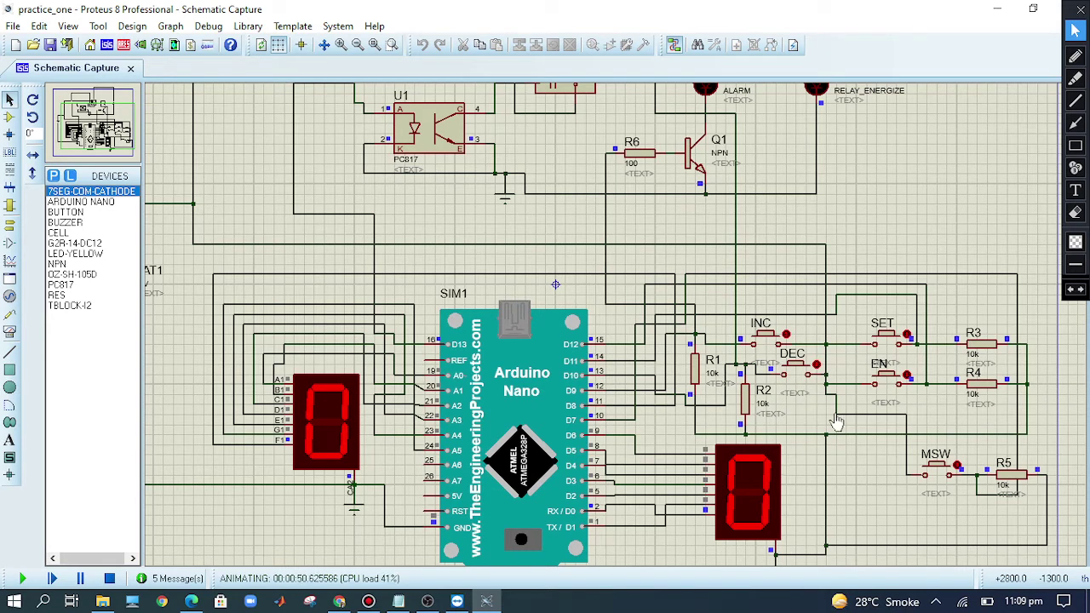
pyautogui.click(937, 474)
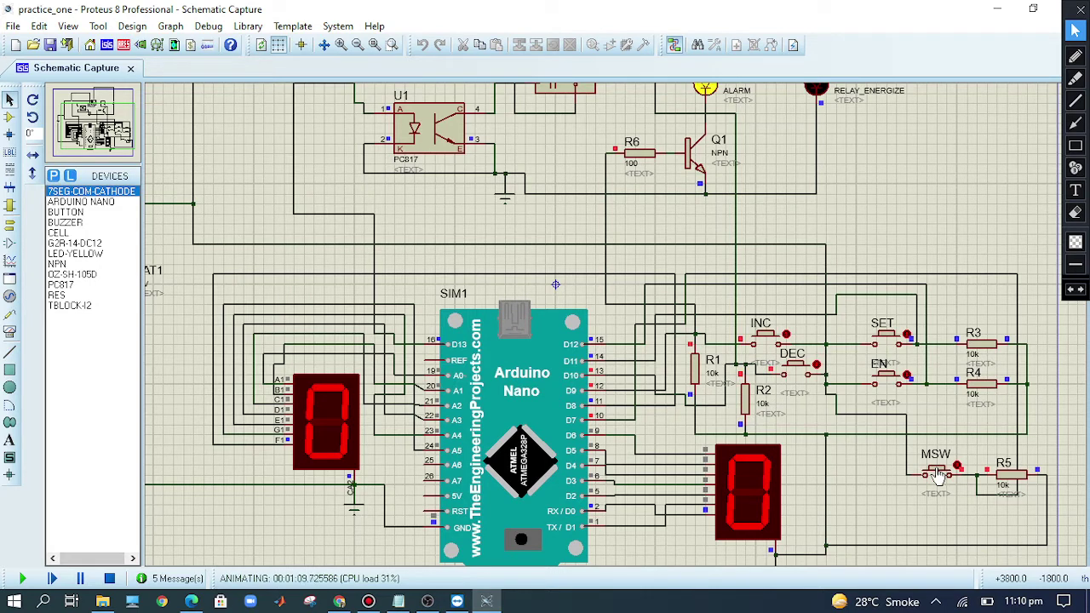
pyautogui.click(939, 475)
pyautogui.scroll(-1, 741, 196)
pyautogui.scroll(1, 616, 336)
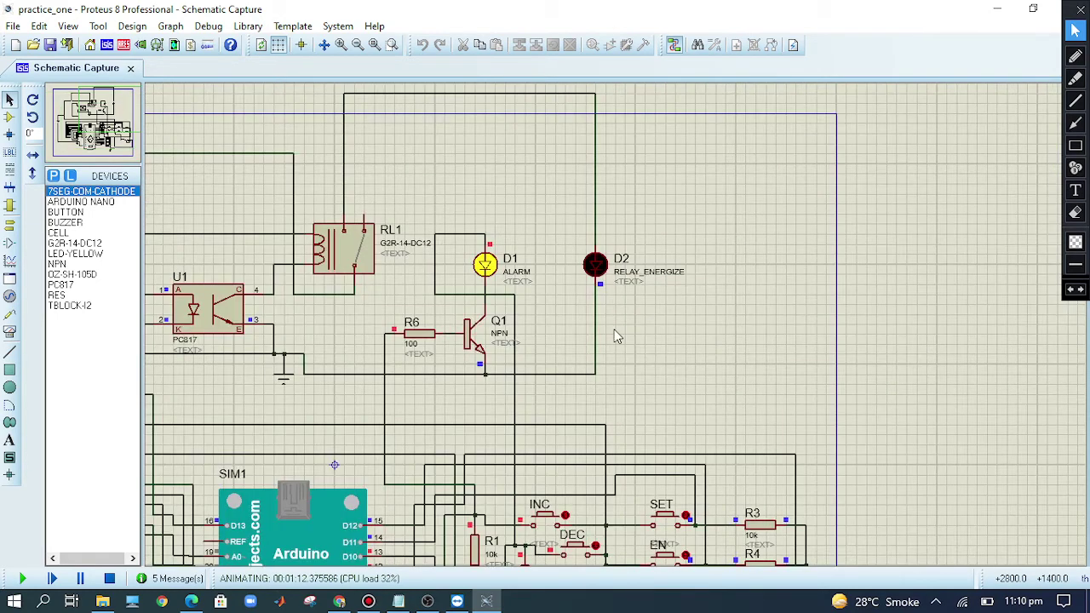
# Step: Operate the EN button in the running simulation and check the alarm LED D1, relay LED D2 and the seven-segment displays
pyautogui.click(666, 562)
pyautogui.scroll(-1, 655, 438)
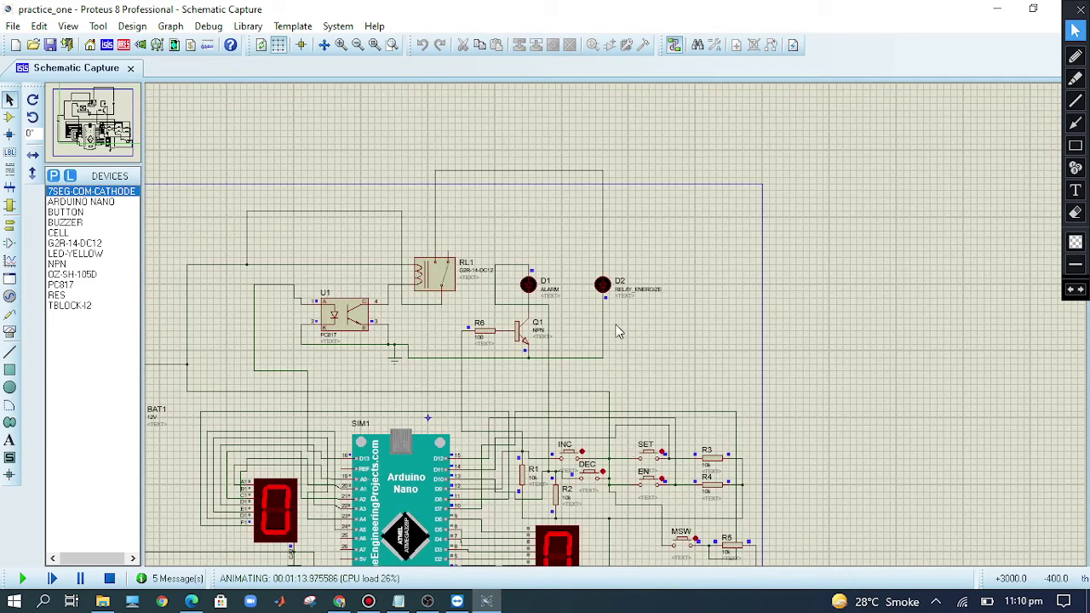
pyautogui.scroll(1, 619, 332)
pyautogui.scroll(-1, 619, 332)
pyautogui.scroll(1, 496, 357)
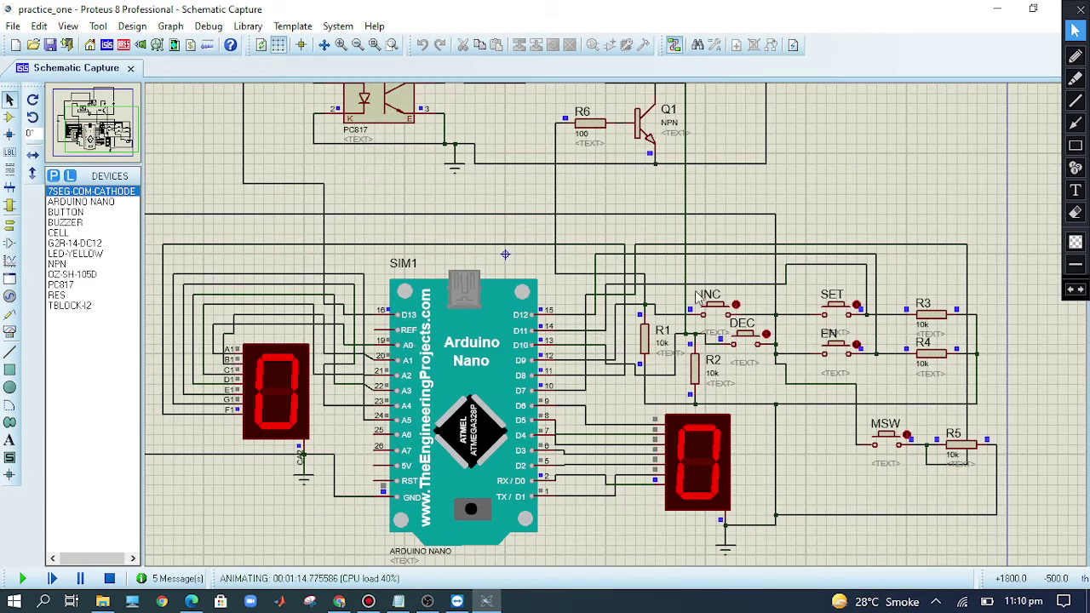
# Step: Operate the MSW button twice in the running simulation, checking the seven-segment displays and LEDs D1 and D2
pyautogui.click(887, 441)
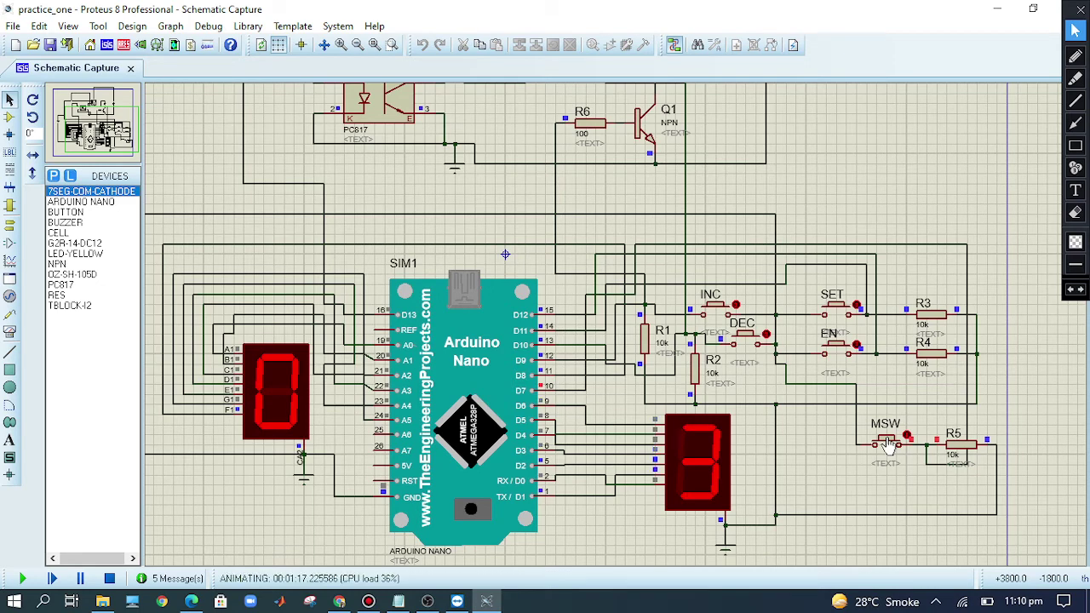
pyautogui.scroll(-1, 881, 384)
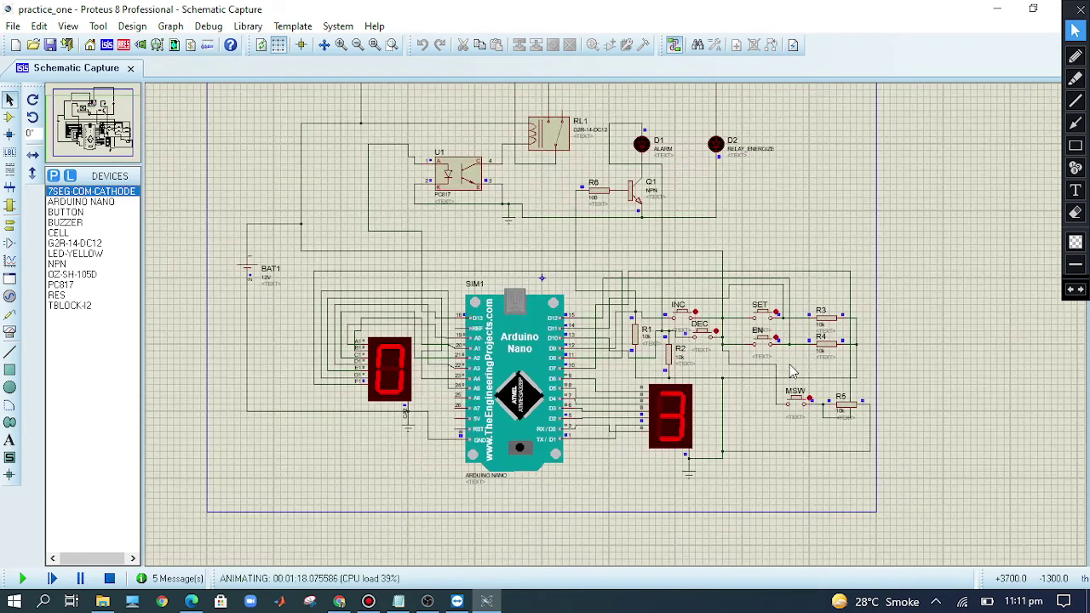
pyautogui.scroll(1, 617, 332)
pyautogui.scroll(-1, 617, 332)
pyautogui.scroll(1, 617, 332)
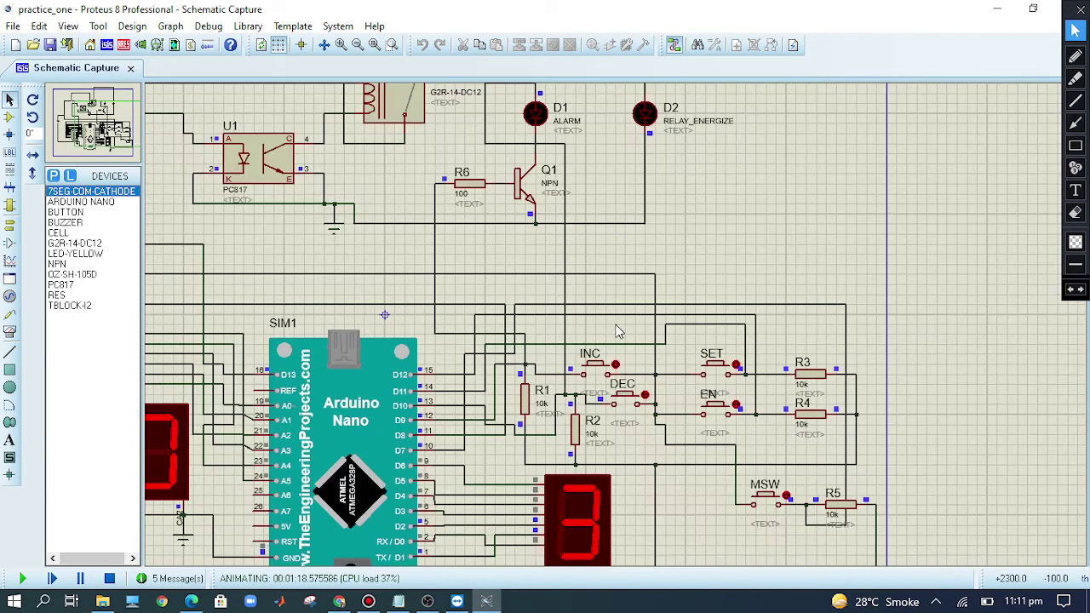
pyautogui.click(766, 502)
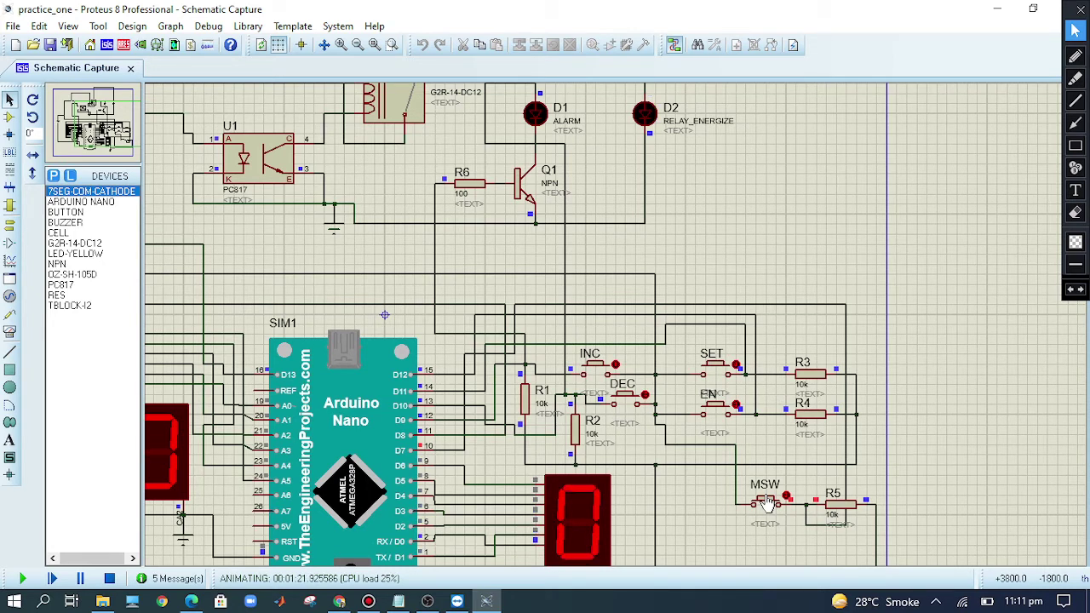
pyautogui.scroll(-1, 645, 417)
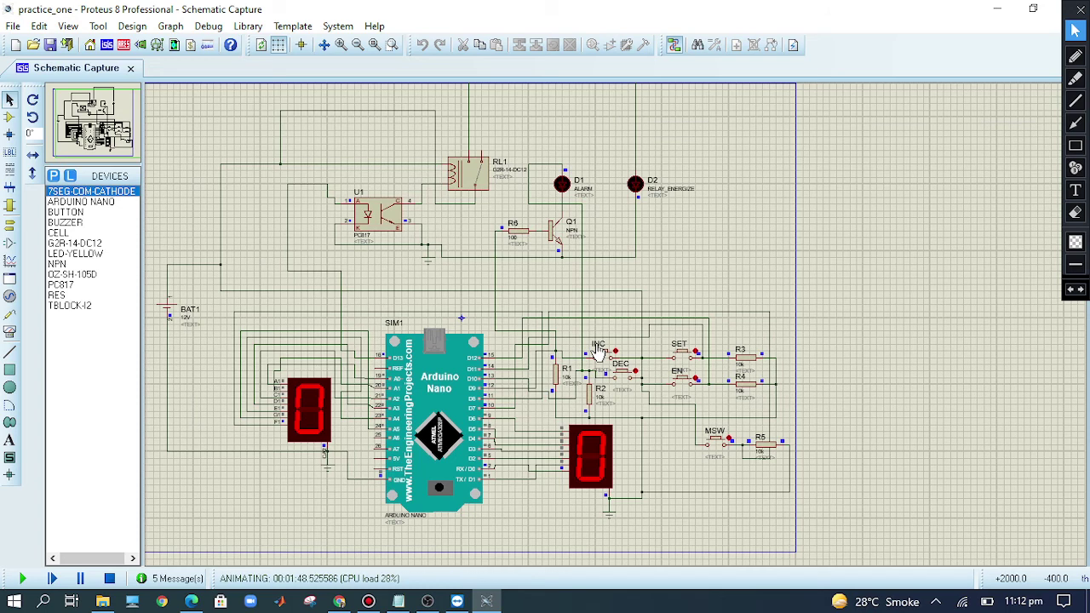
# Step: Stop the circuit simulation and clear any selection in the schematic
pyautogui.click(111, 579)
pyautogui.click(243, 70)
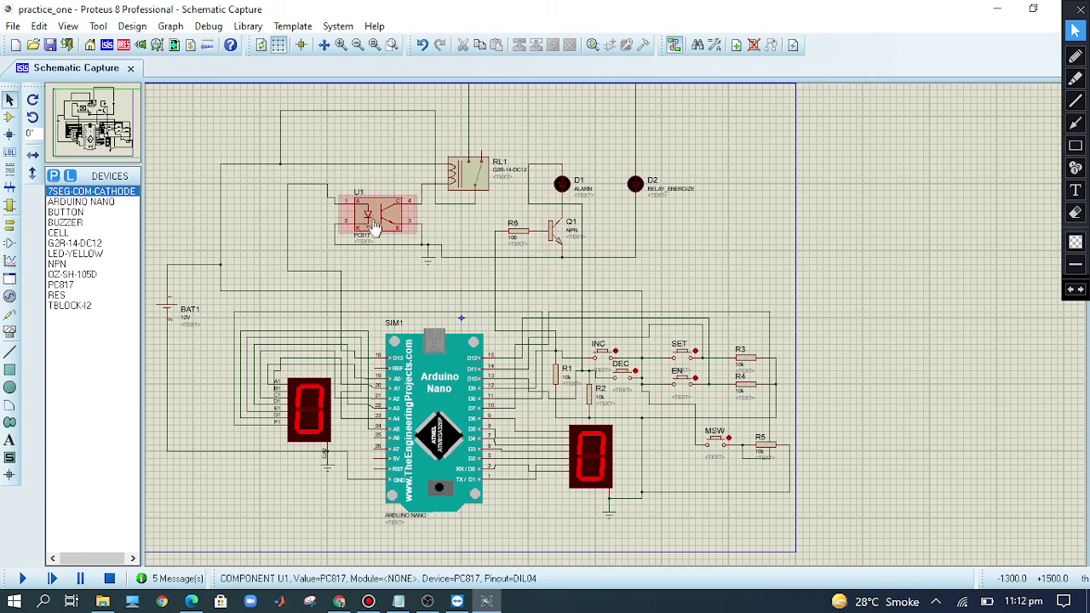
# Step: Examine the stopped schematic as a whole and the Arduino Nano's wiring to the displays, buttons and relay stage
pyautogui.scroll(-1, 466, 269)
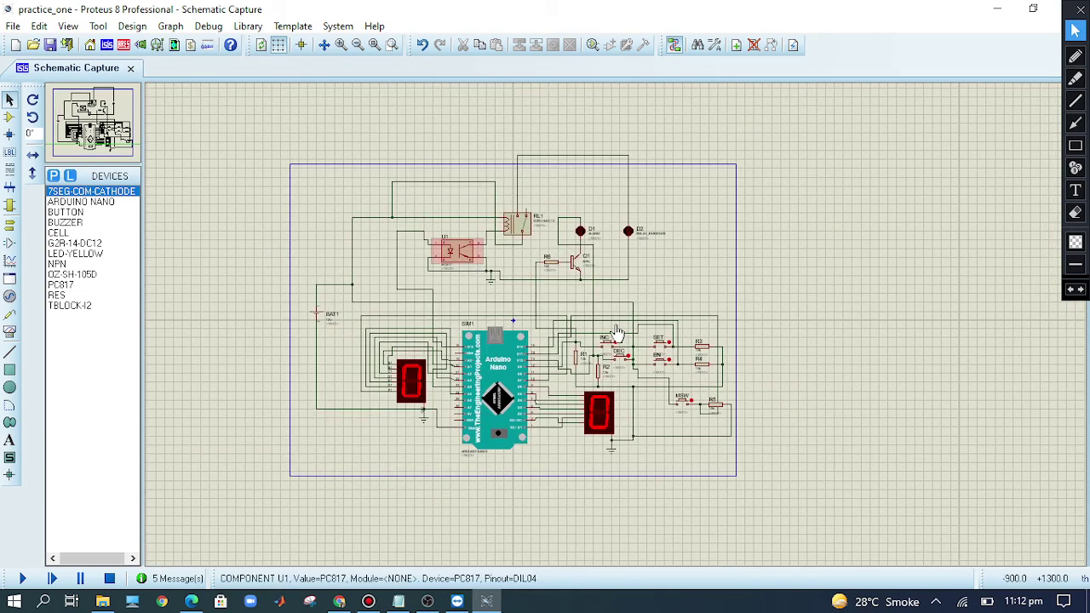
pyautogui.scroll(1, 616, 332)
pyautogui.scroll(-1, 616, 332)
pyautogui.scroll(1, 616, 332)
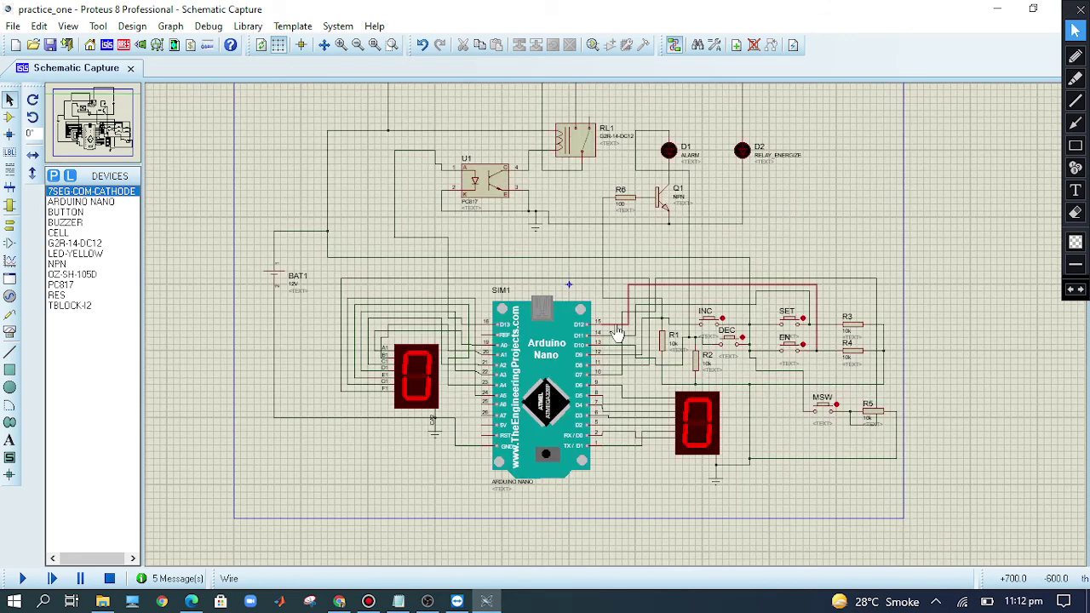
pyautogui.scroll(1, 617, 332)
pyautogui.scroll(-1, 616, 332)
pyautogui.scroll(1, 617, 332)
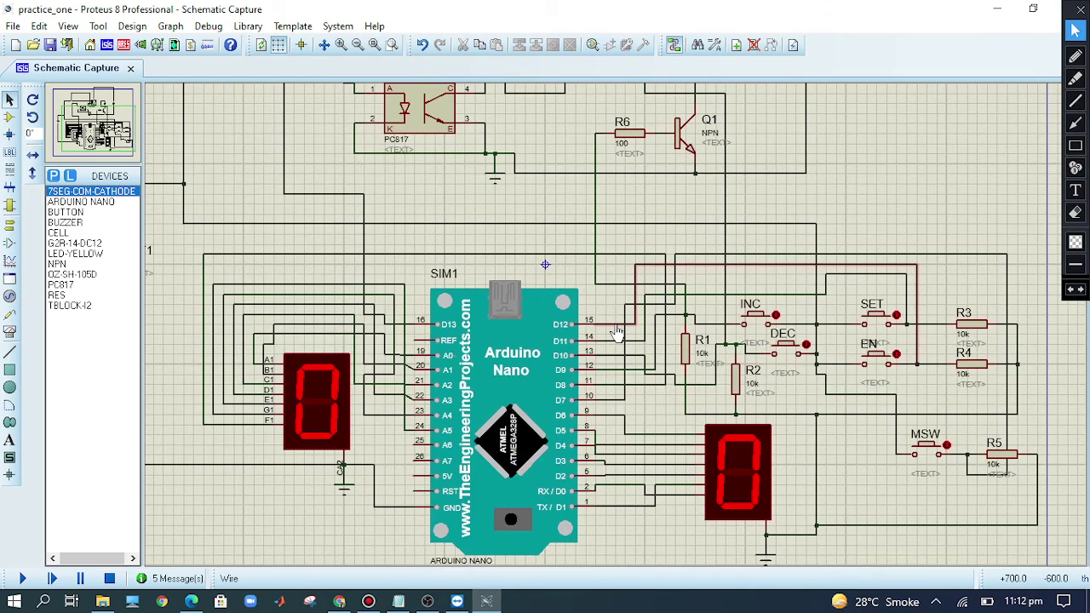
pyautogui.scroll(-1, 617, 334)
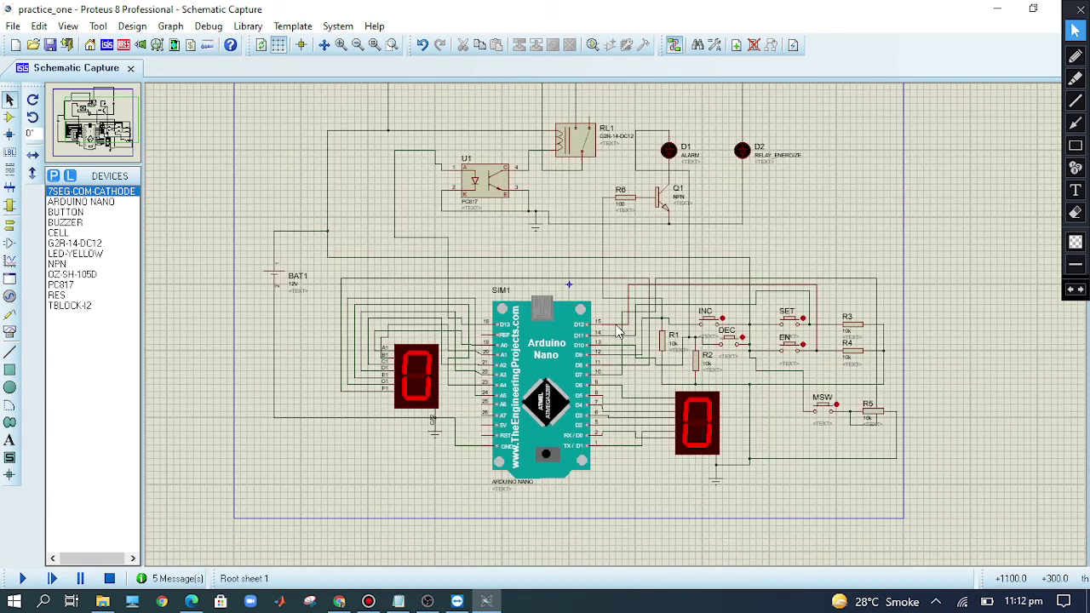
pyautogui.scroll(1, 619, 332)
pyautogui.scroll(-1, 621, 385)
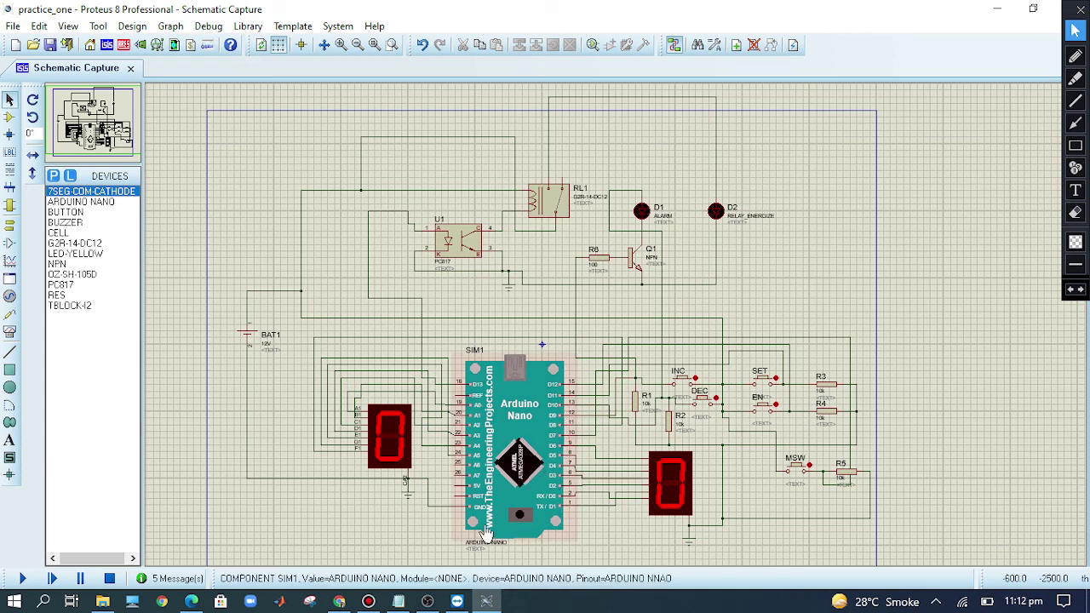
pyautogui.click(428, 599)
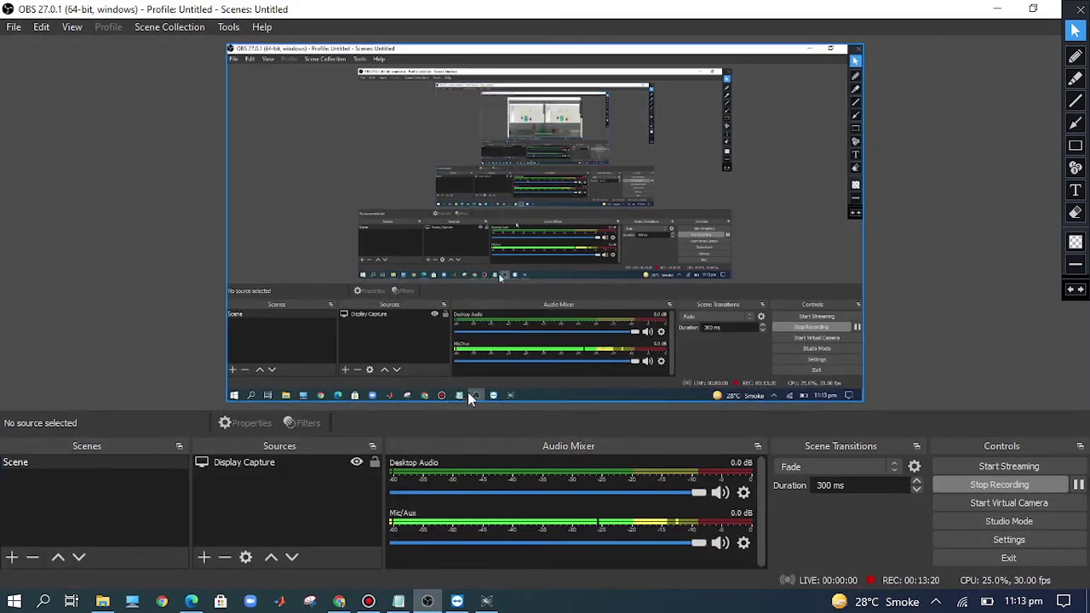